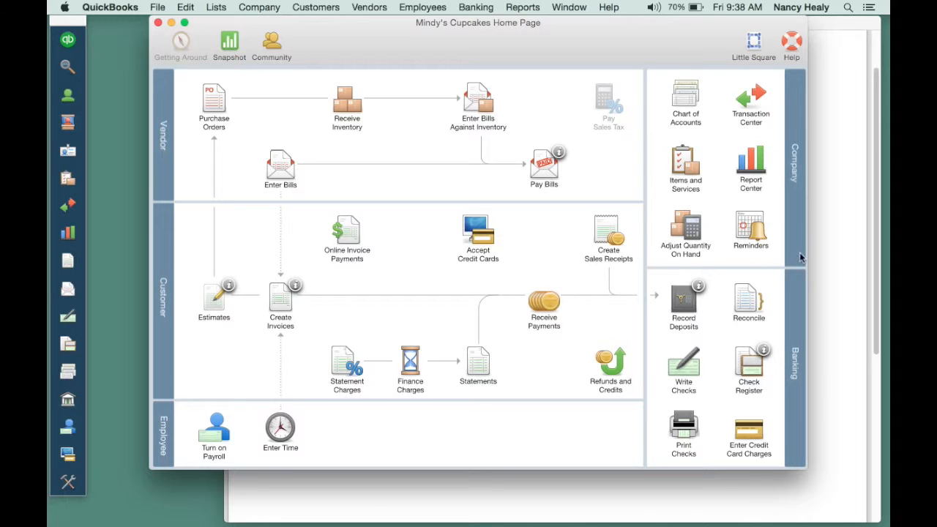
- Open the Chart of Accounts list and compare it with the Mindy's Cupcakes chart of accounts document
left_click(684, 100)
left_click_drag(408, 26, 370, 22)
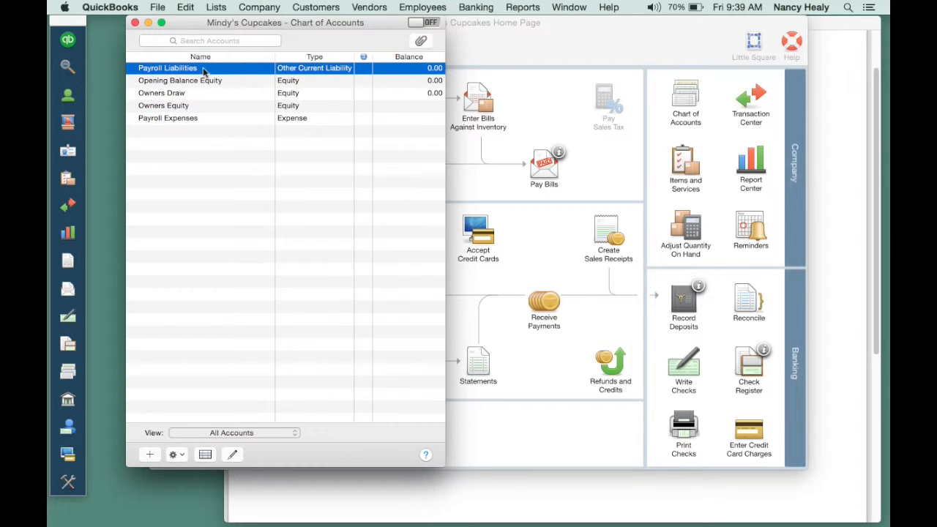
left_click(827, 27)
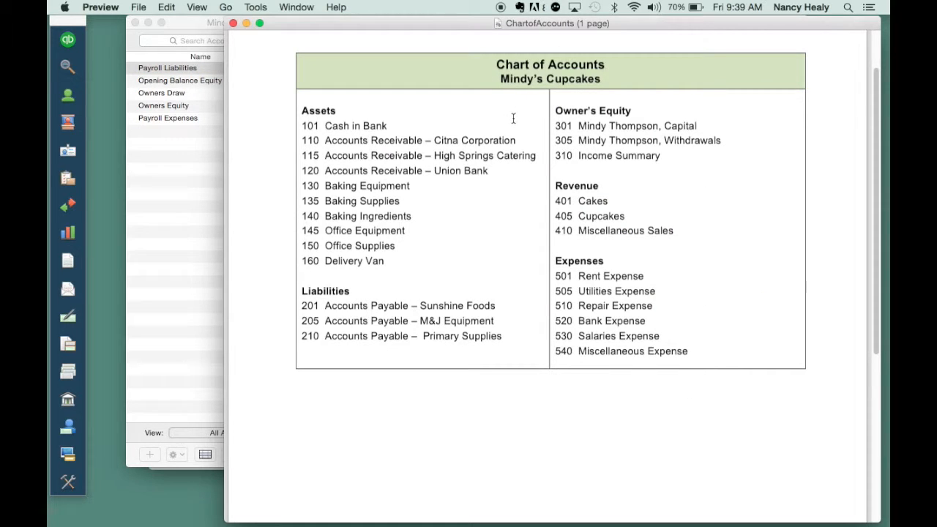
left_click(183, 23)
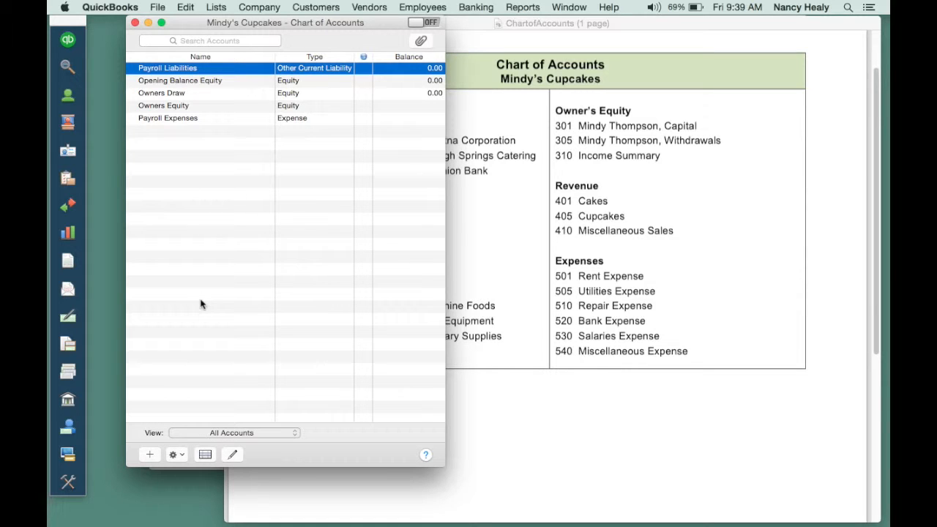
- Make the Payroll Liabilities account inactive
left_click(234, 455)
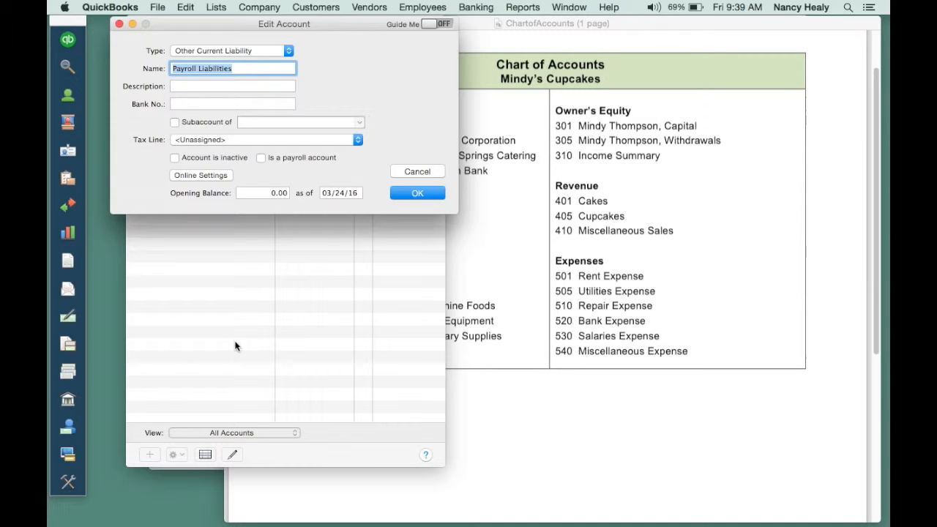
left_click(176, 160)
left_click(419, 192)
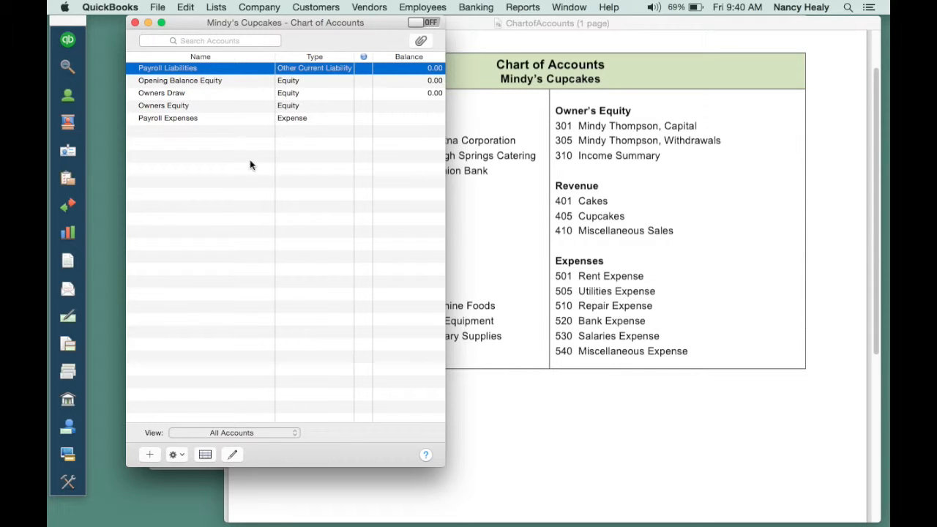
- Make the Opening Balance Equity account inactive
left_click(194, 82)
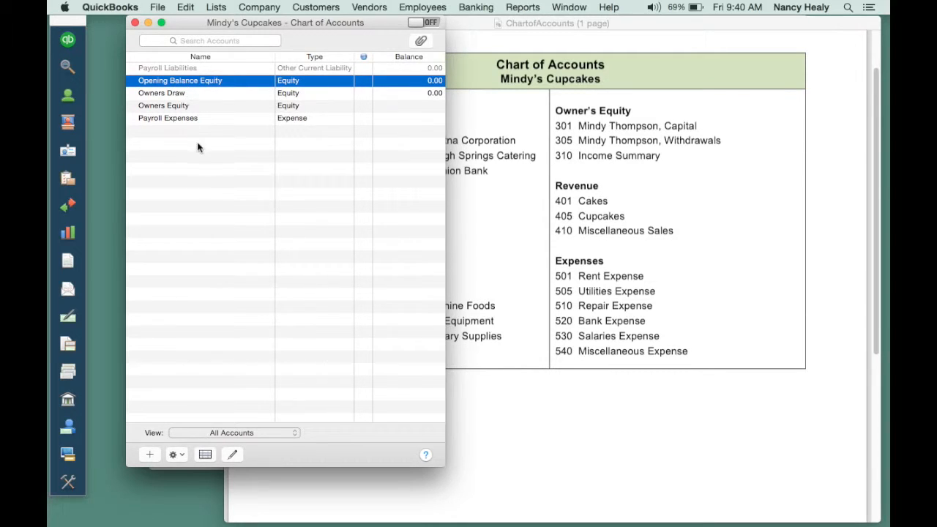
left_click(231, 454)
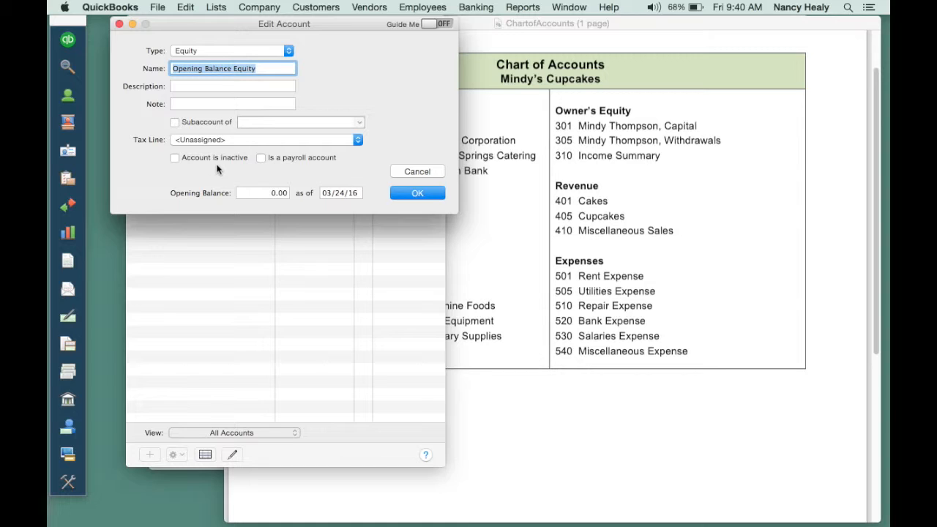
left_click(175, 158)
left_click(413, 192)
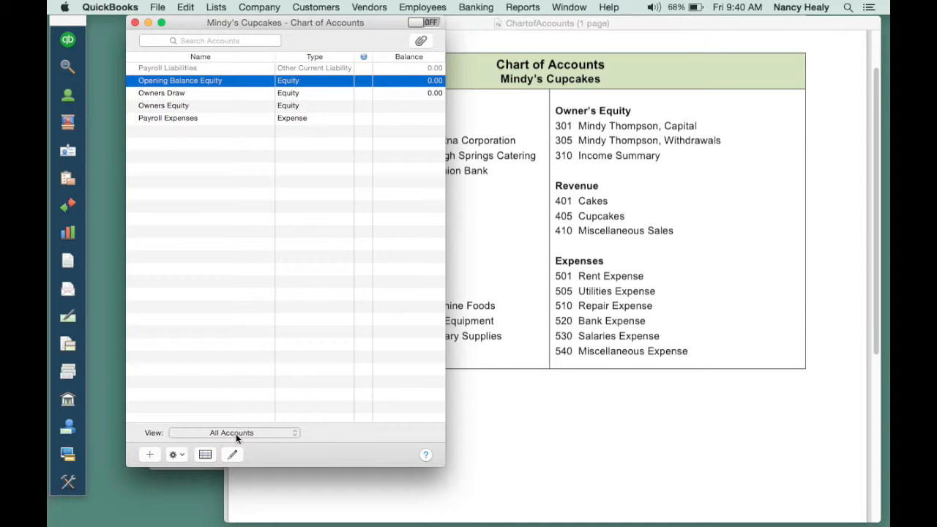
- Filter the account list to show Active Accounts only
left_click(296, 435)
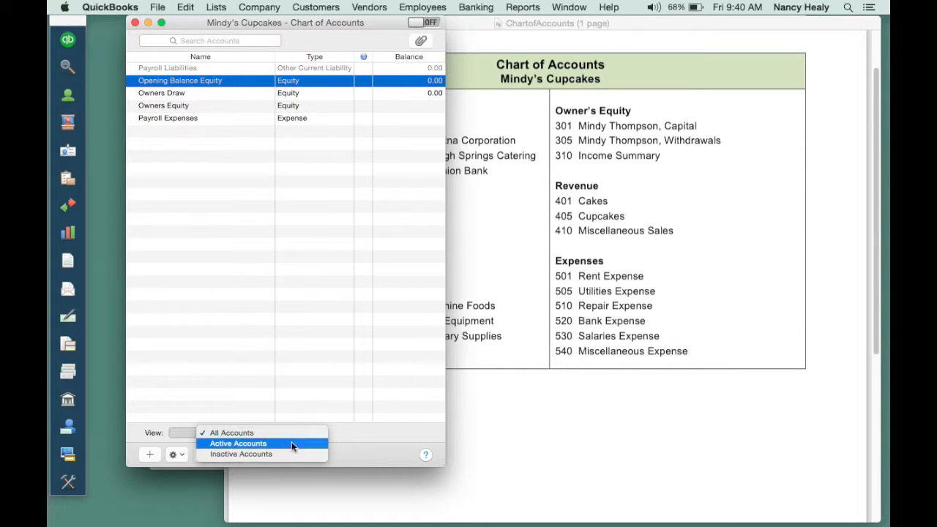
left_click(292, 444)
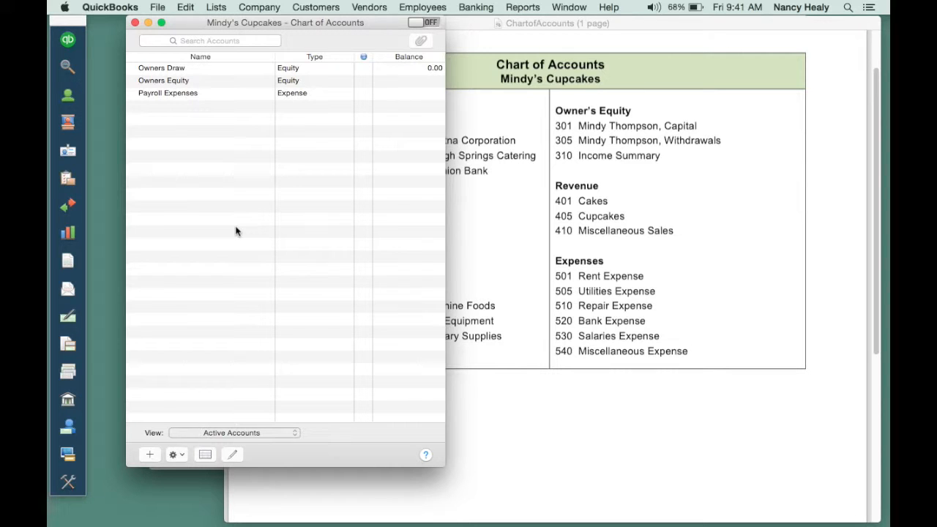
- Rename the Owners Draw account to the owner's name followed by ', Withdrawals', as listed in the reference document
left_click(204, 68)
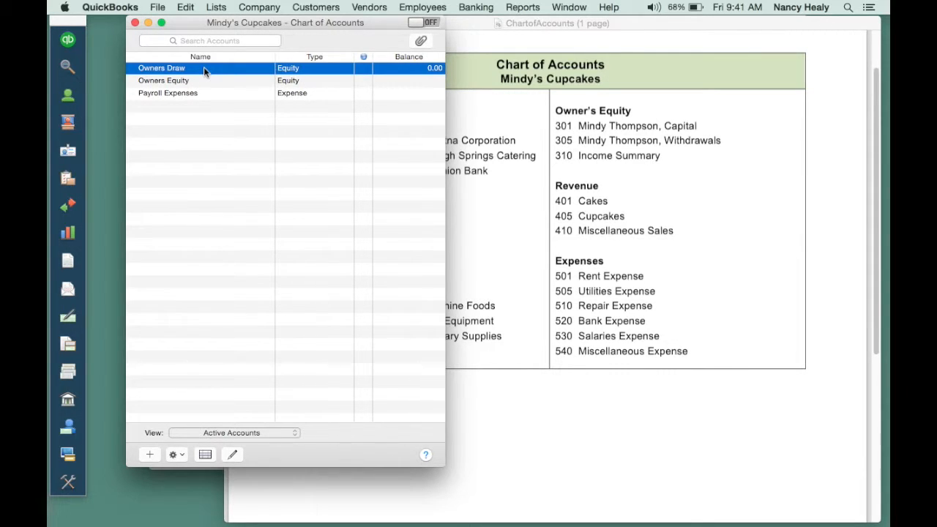
left_click(637, 27)
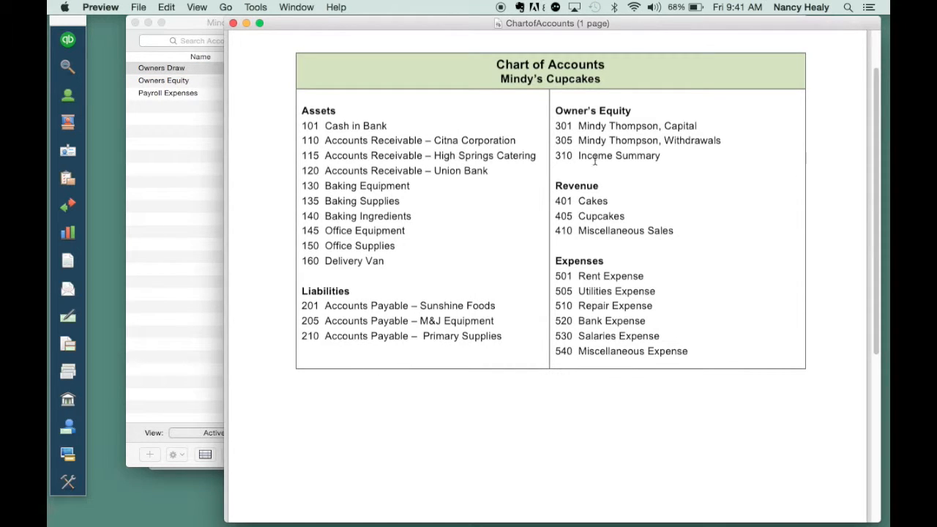
left_click_drag(580, 141, 724, 143)
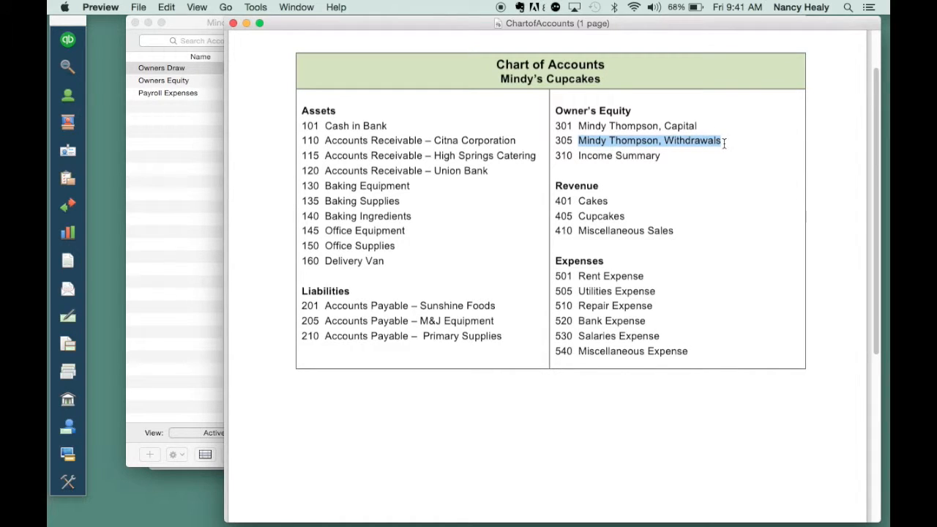
left_click(186, 21)
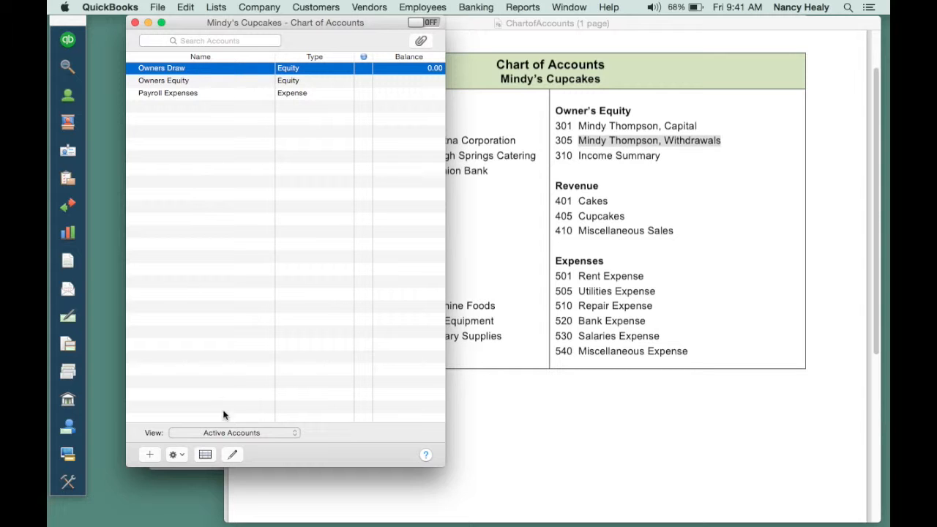
left_click(233, 454)
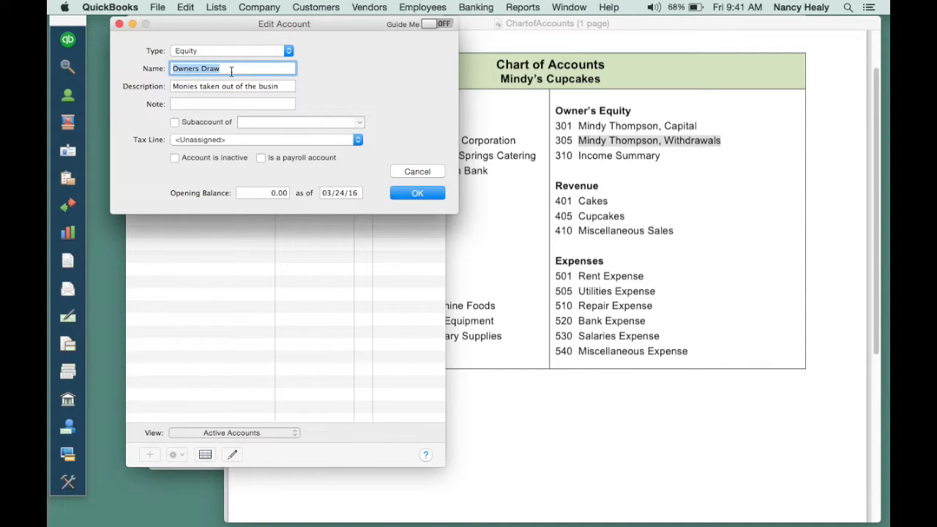
type("Mindy Thompson, Withdrawals")
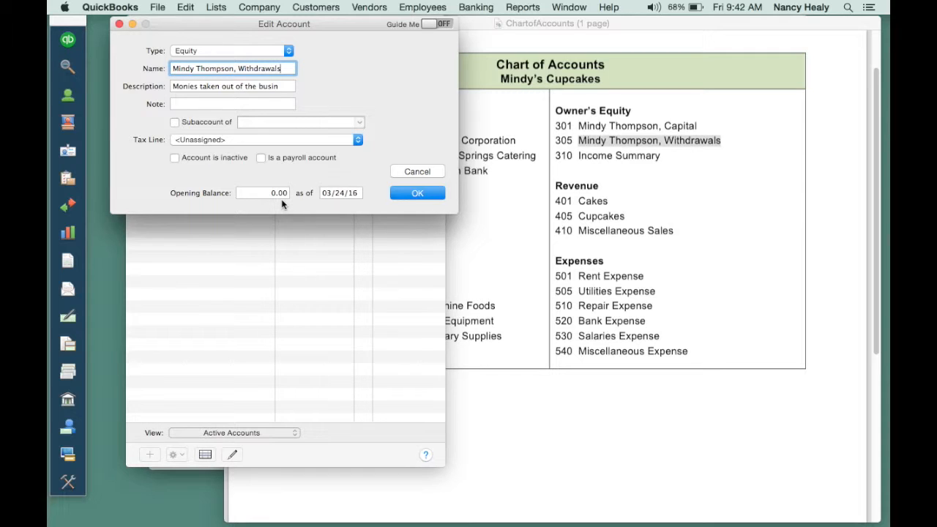
- Set the withdrawals account's opening balance date to 01/01/16 and save the account
left_click(323, 193)
left_click_drag(322, 193, 346, 193)
type("01")
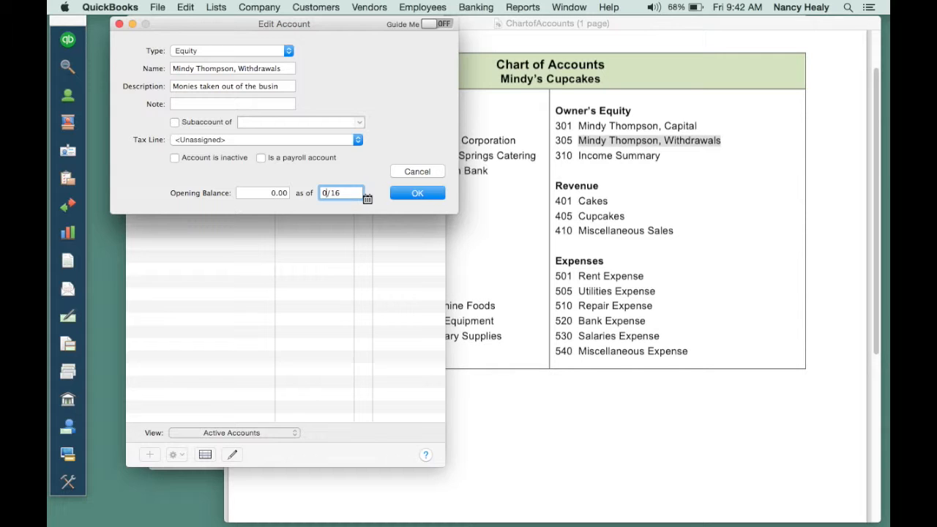
type("/01")
left_click(420, 191)
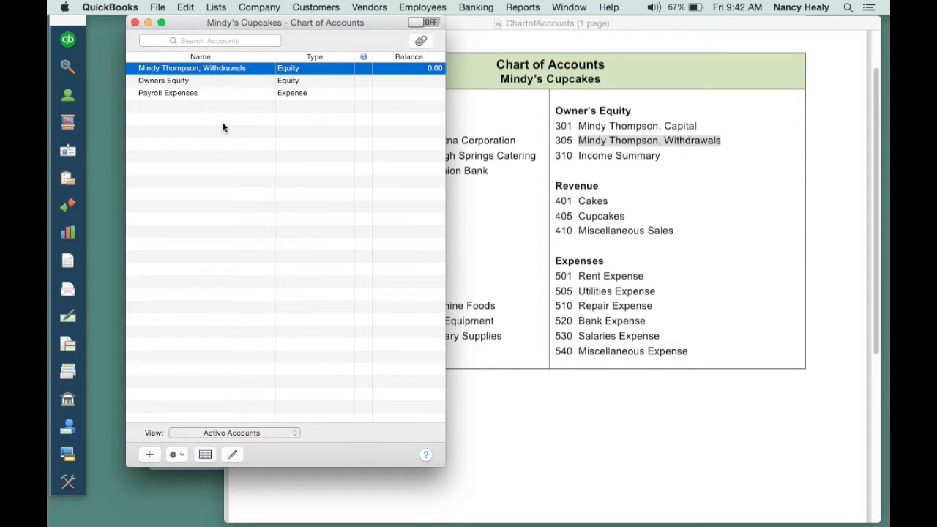
- Rename the Owners Equity account to the owner's name followed by ', Capital', matching the reference document
left_click(211, 82)
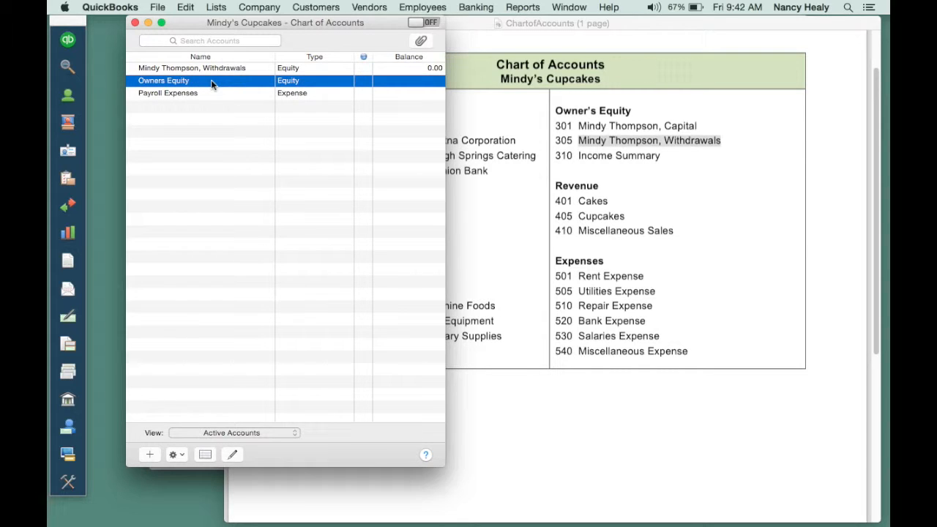
left_click(643, 28)
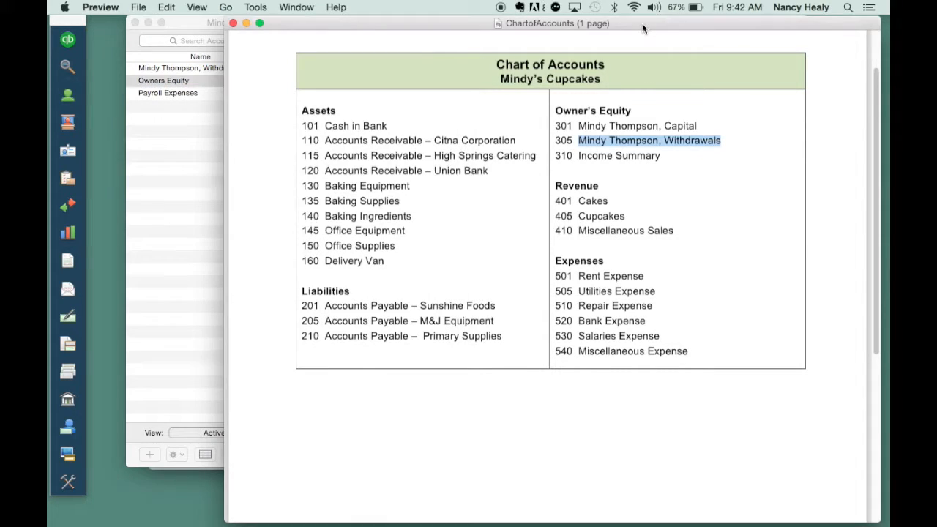
left_click(579, 125)
left_click_drag(579, 125, 698, 126)
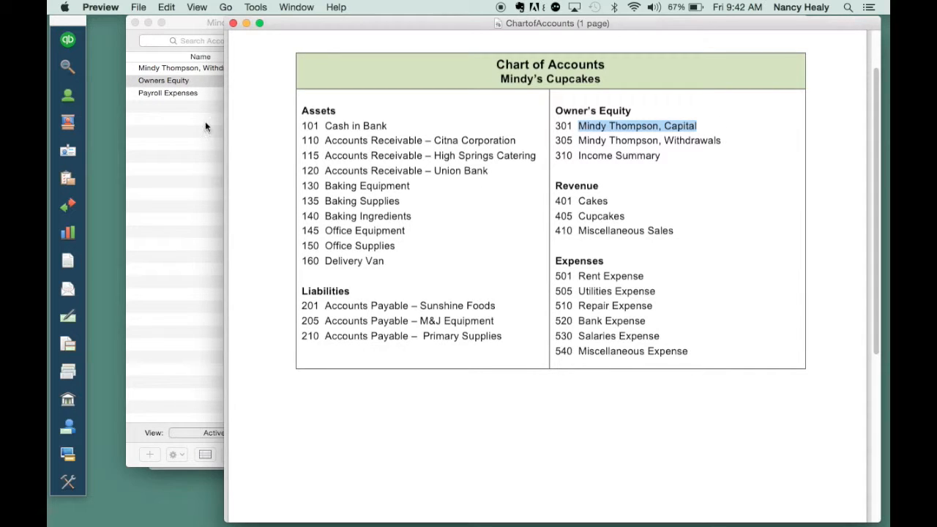
left_click(188, 26)
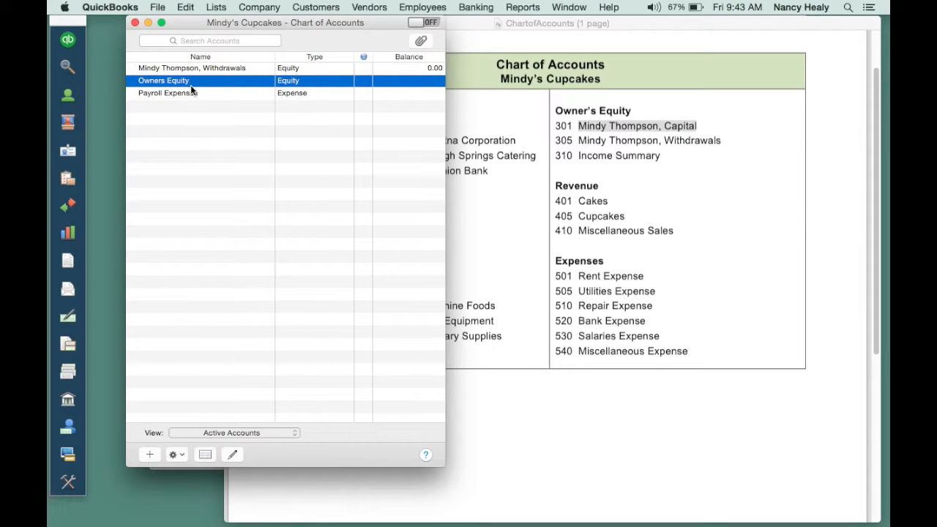
left_click(235, 453)
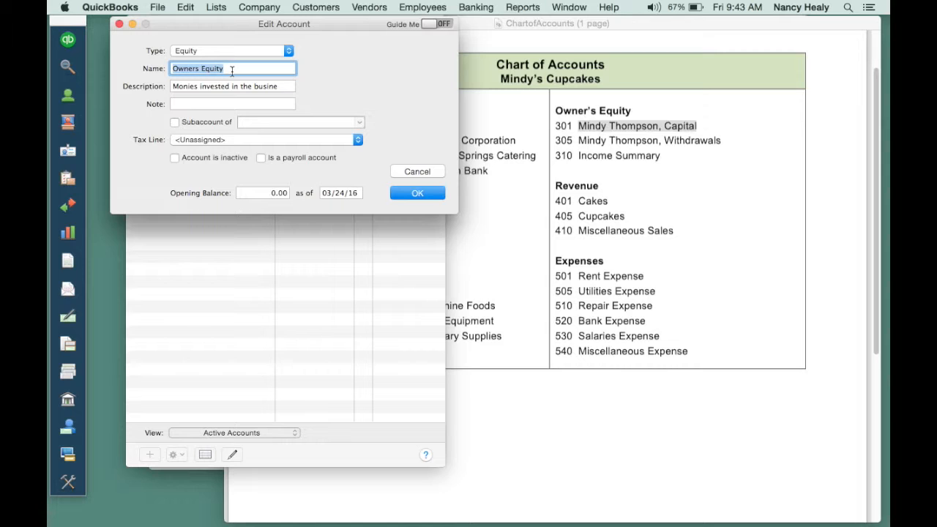
type("Mindy Thompson, Capital")
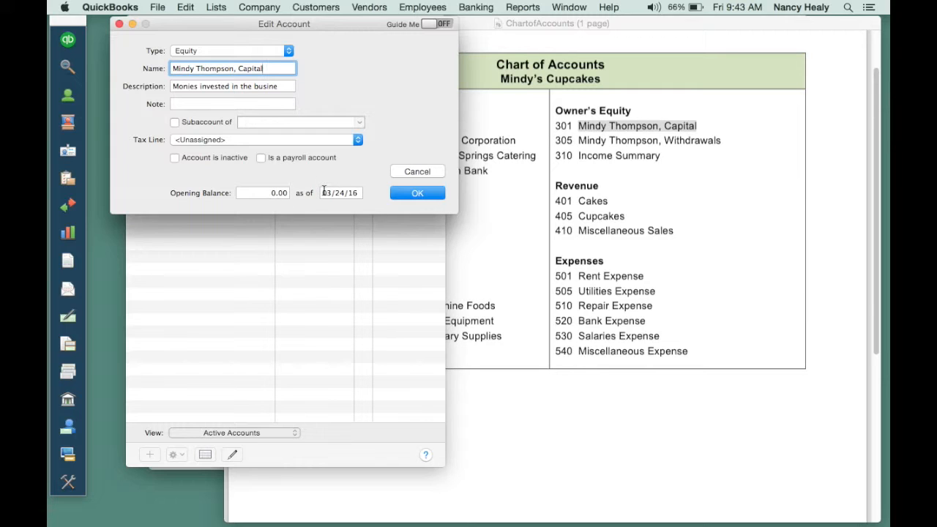
- Set the capital account's opening balance date to 01/01/16 and save it
left_click_drag(324, 193, 345, 193)
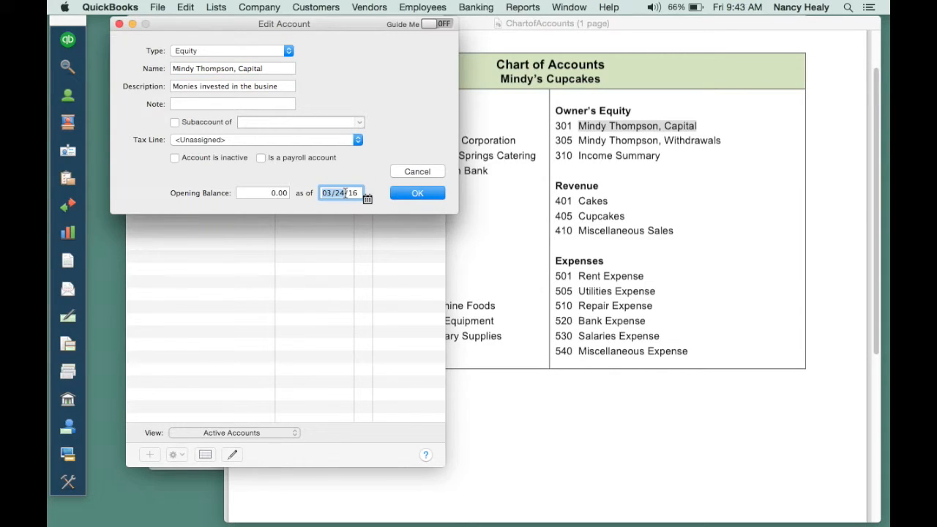
type("01/01")
left_click(414, 193)
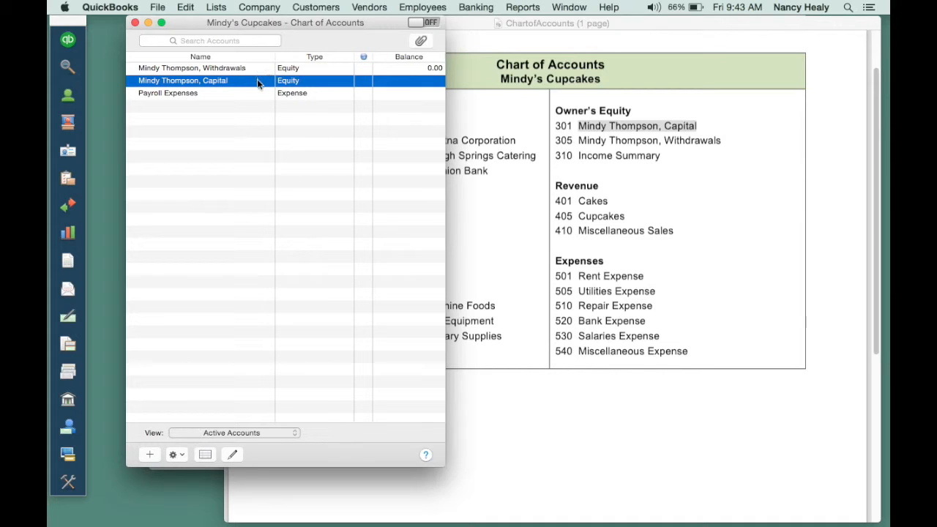
- Rename the Payroll Expenses account to Salaries Expense, matching the reference document
left_click(223, 95)
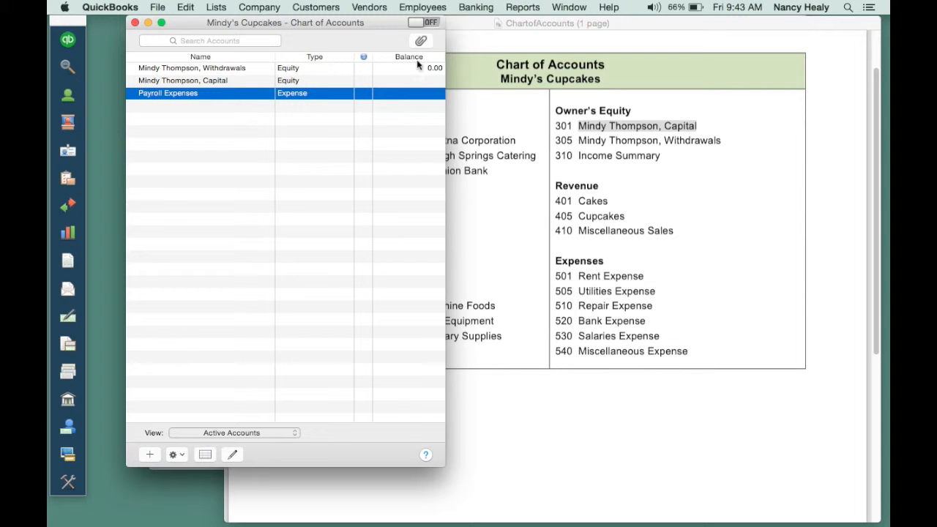
left_click(615, 24)
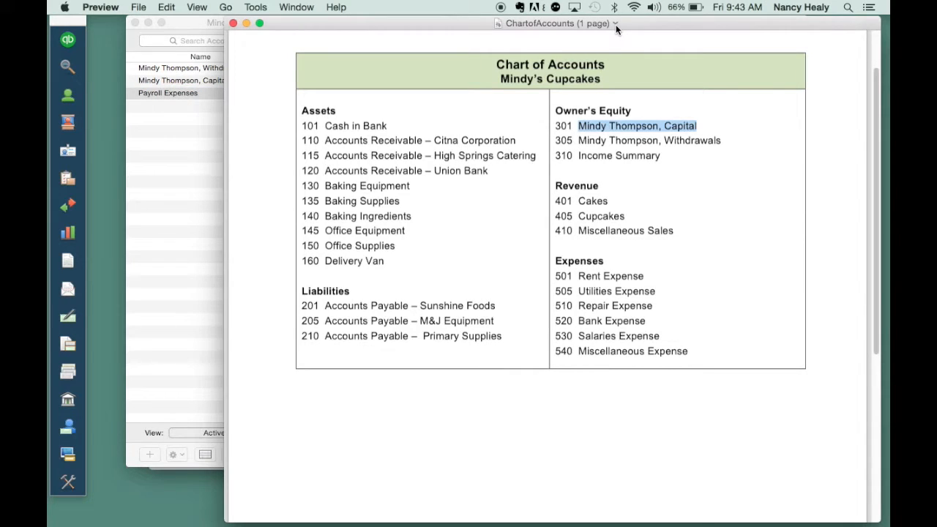
left_click(581, 335)
left_click_drag(581, 335, 664, 336)
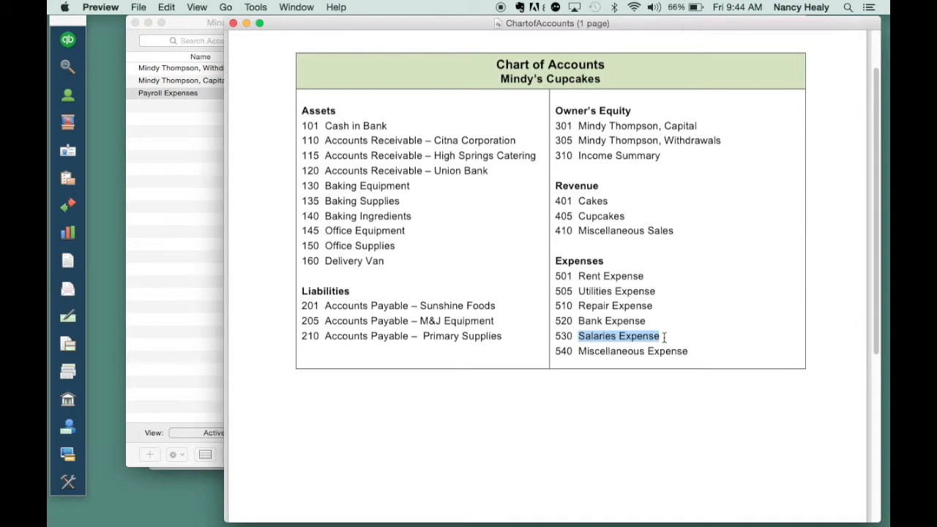
left_click(192, 24)
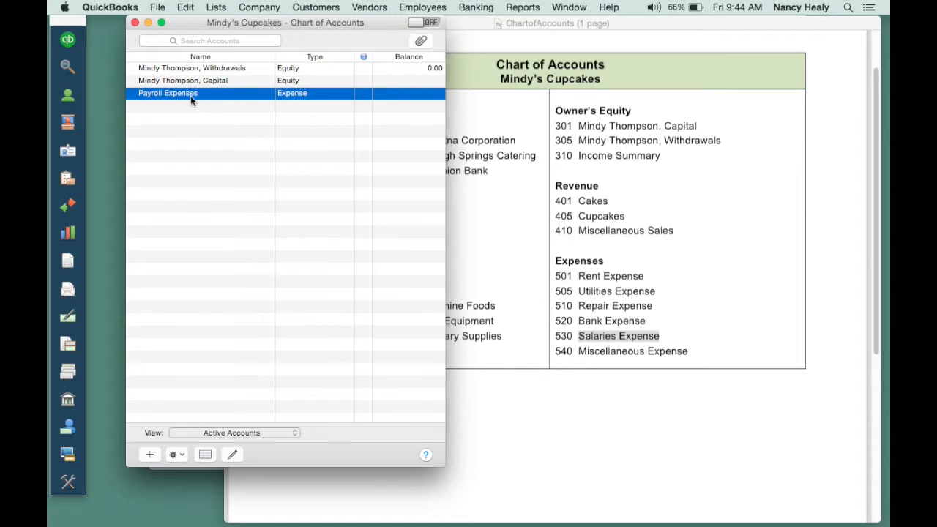
left_click(232, 455)
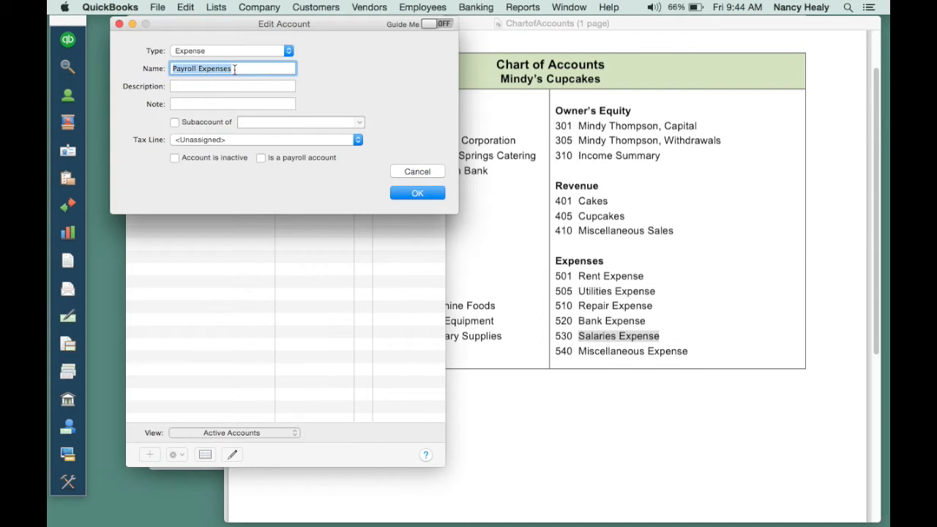
type("Salair")
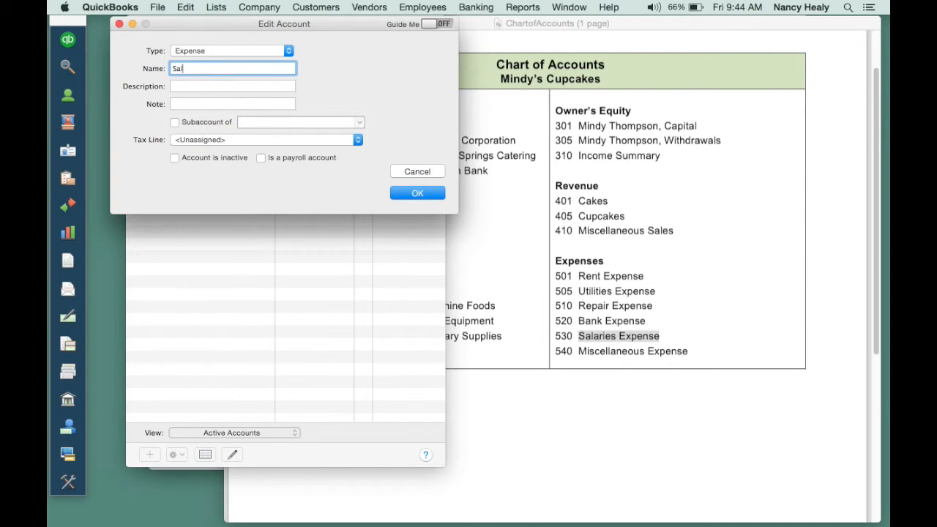
key("BackSpace")
key("BackSpace")
type("ries Expense")
left_click(408, 193)
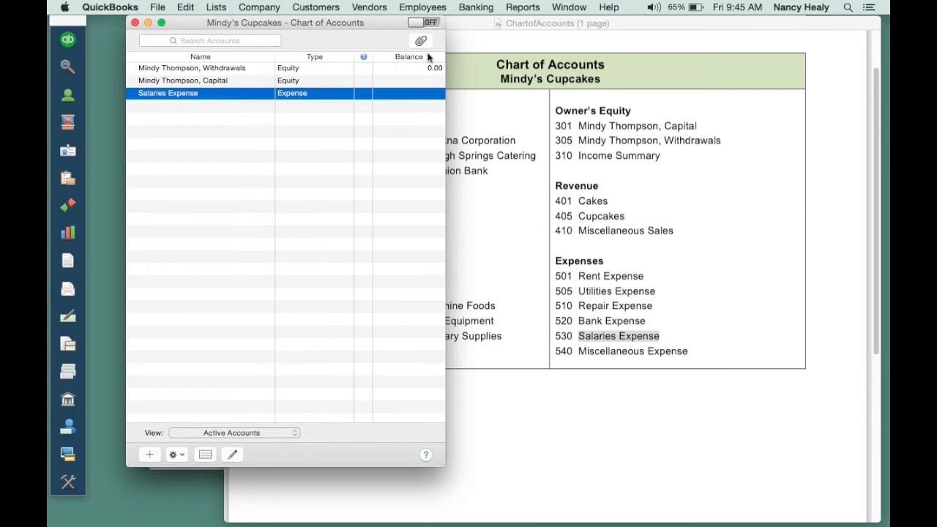
left_click(468, 26)
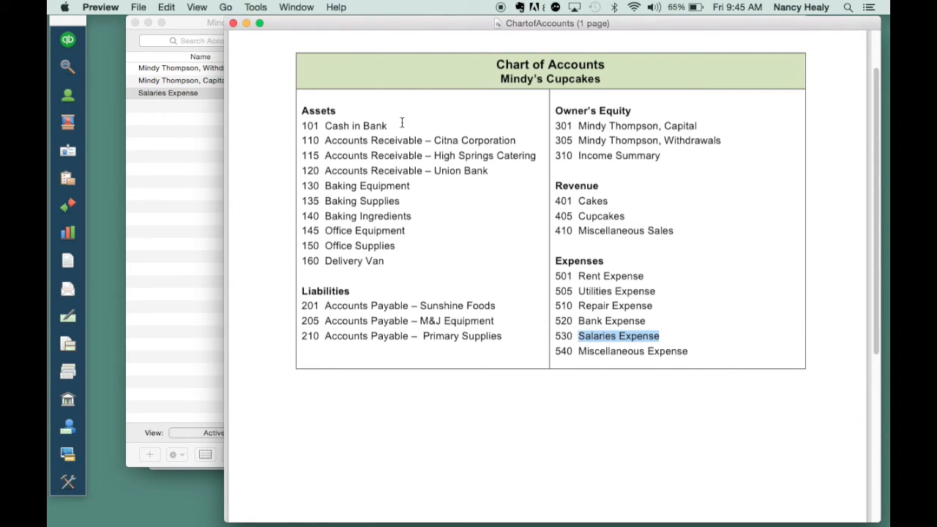